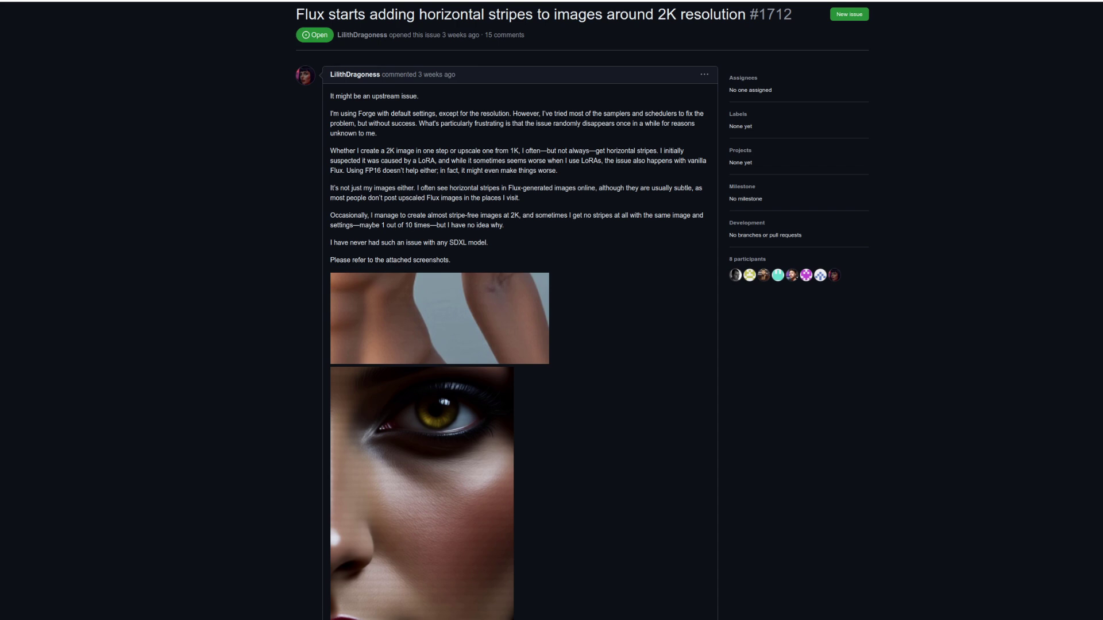
- Scroll down through Flux horizontal-stripes issue #1712 on GitHub
scroll(931, 177, down, 3)
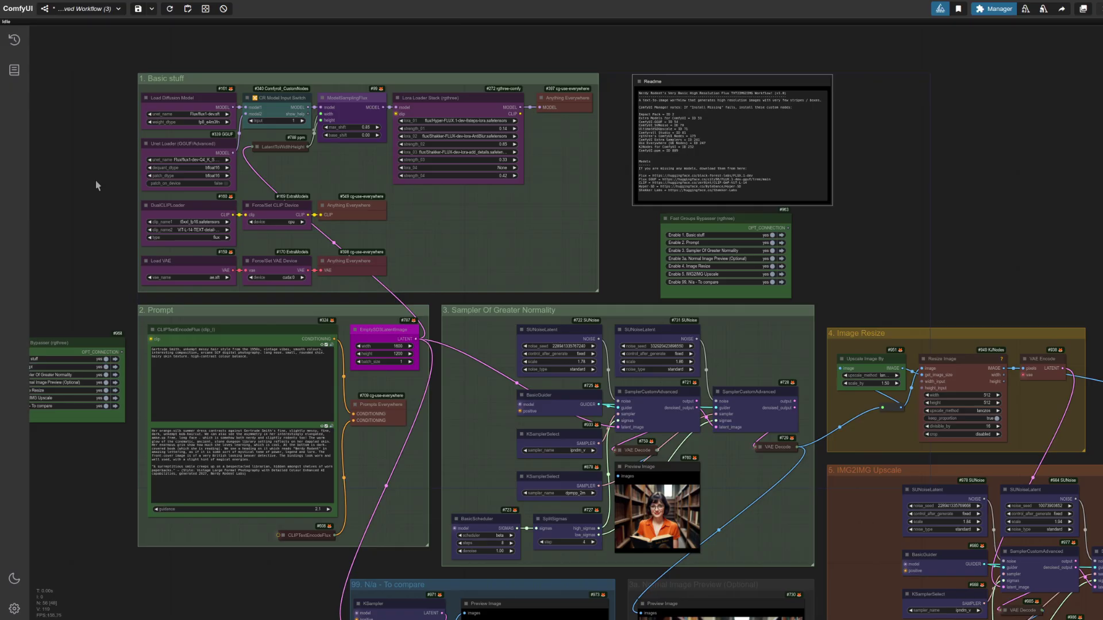
- Show the list of open and saved workflows to check which one is loaded
click(80, 10)
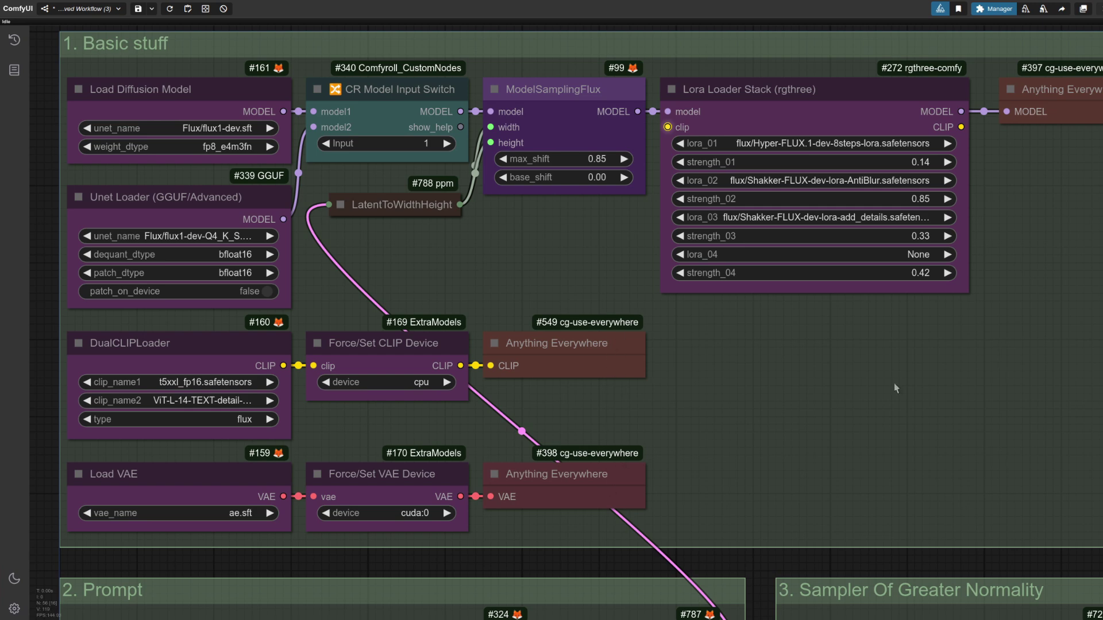
- Fit the whole workflow in view, show the Anything Everywhere links, then reopen the group menu to hide them
key(.)
right_click(454, 156)
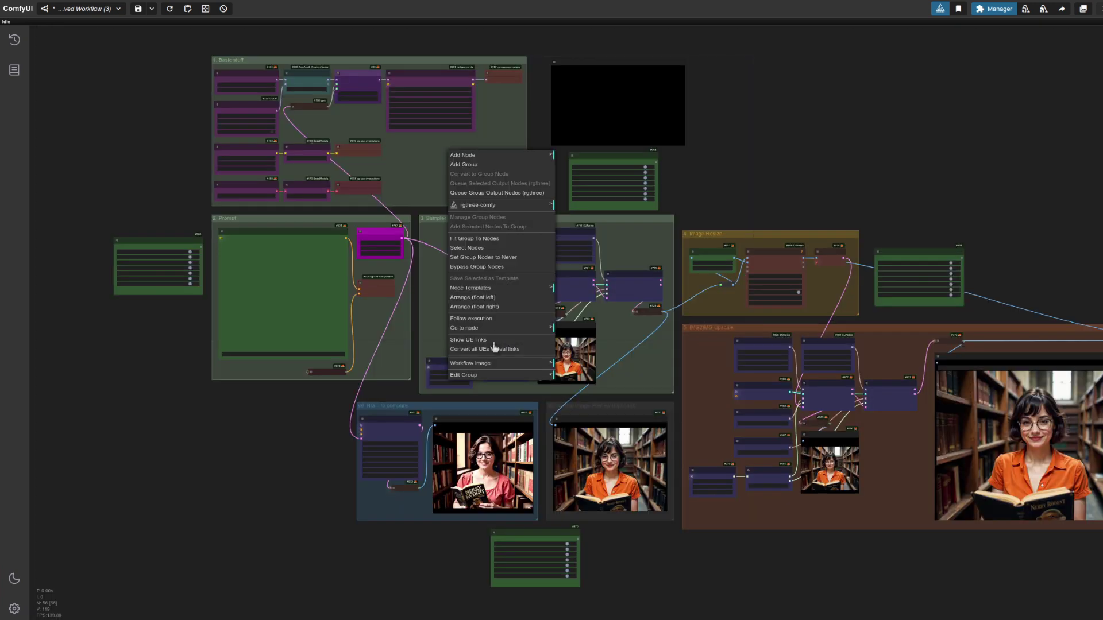
click(494, 342)
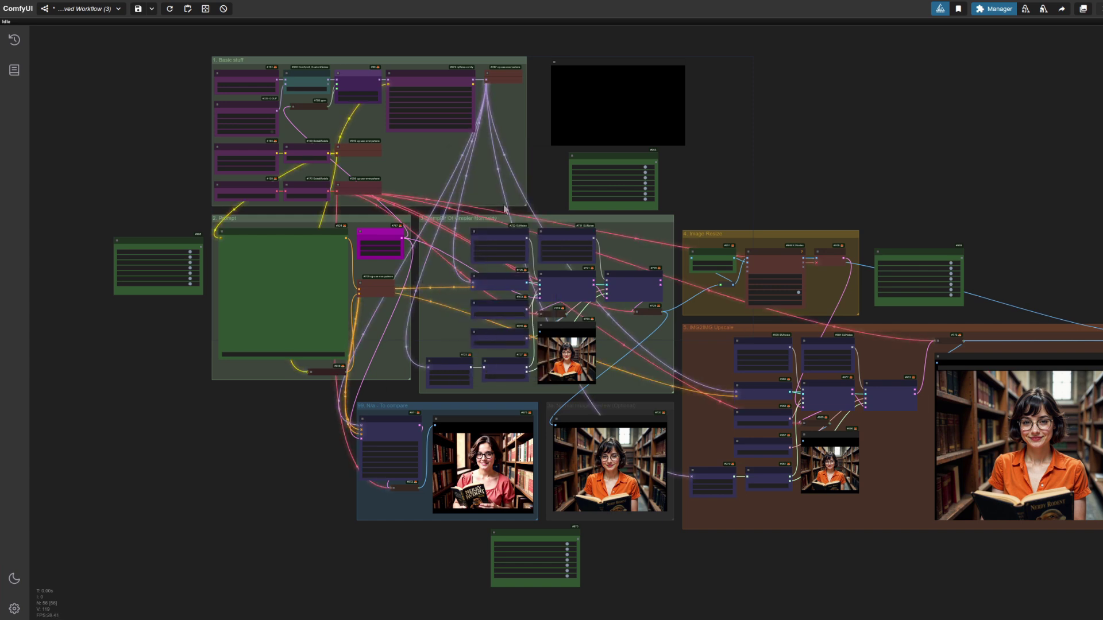
right_click(492, 167)
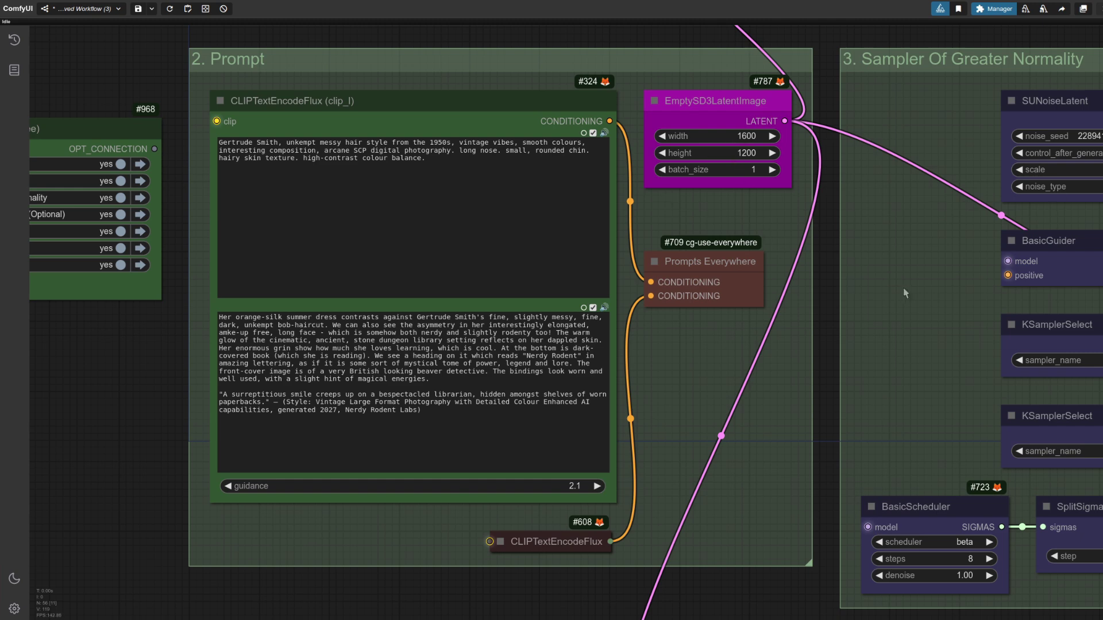
- Pan over to the '3. Sampler Of Greater Normality' group and its portrait preview
drag(902, 288, 212, 267)
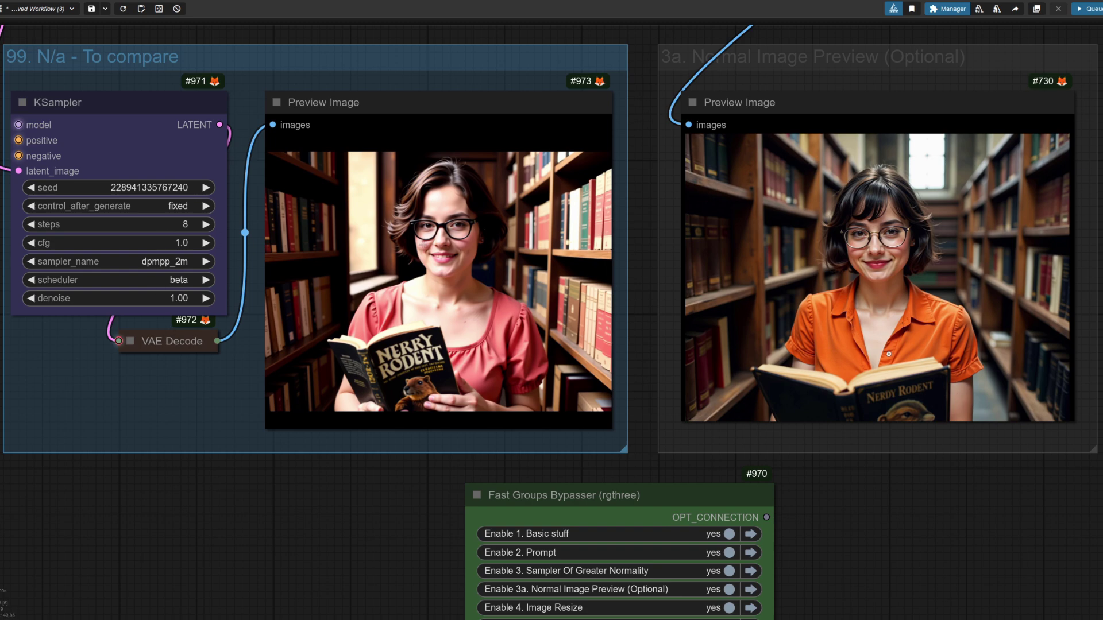
- Zoom in on the '99. N/a - To compare' portrait, then pan to the Normal Image Preview group
scroll(266, 349, up, 7)
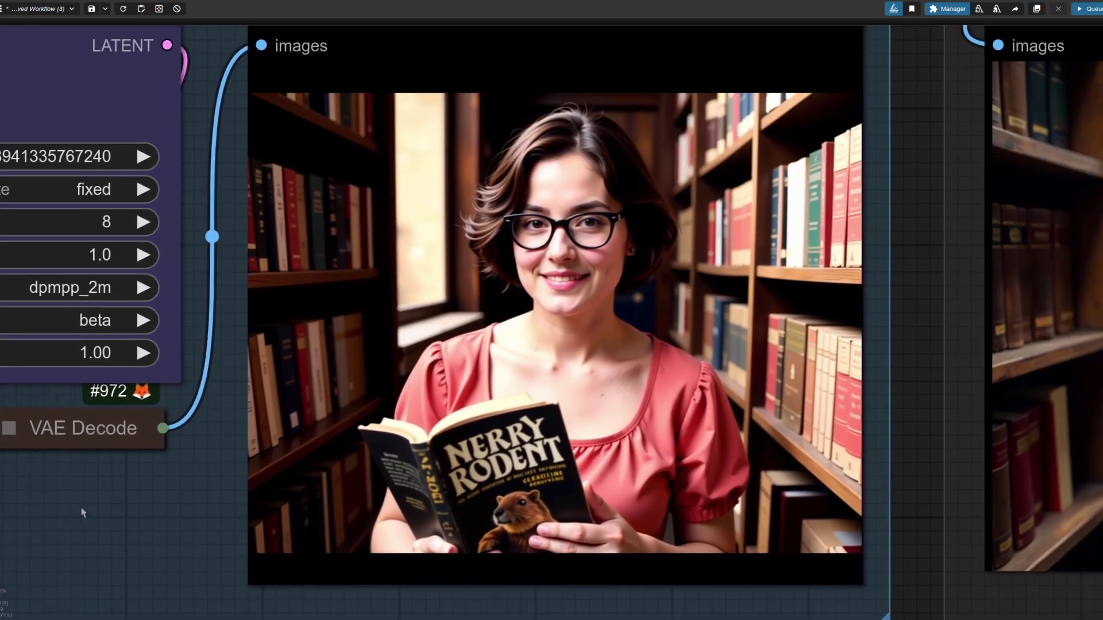
scroll(539, 209, up, 3)
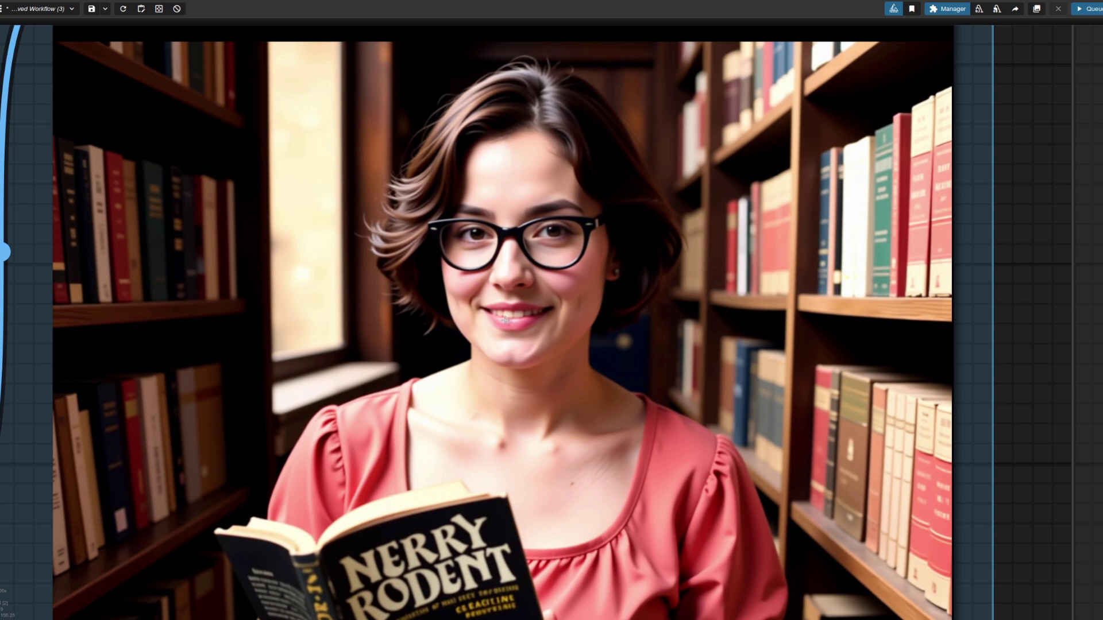
scroll(654, 225, down, 5)
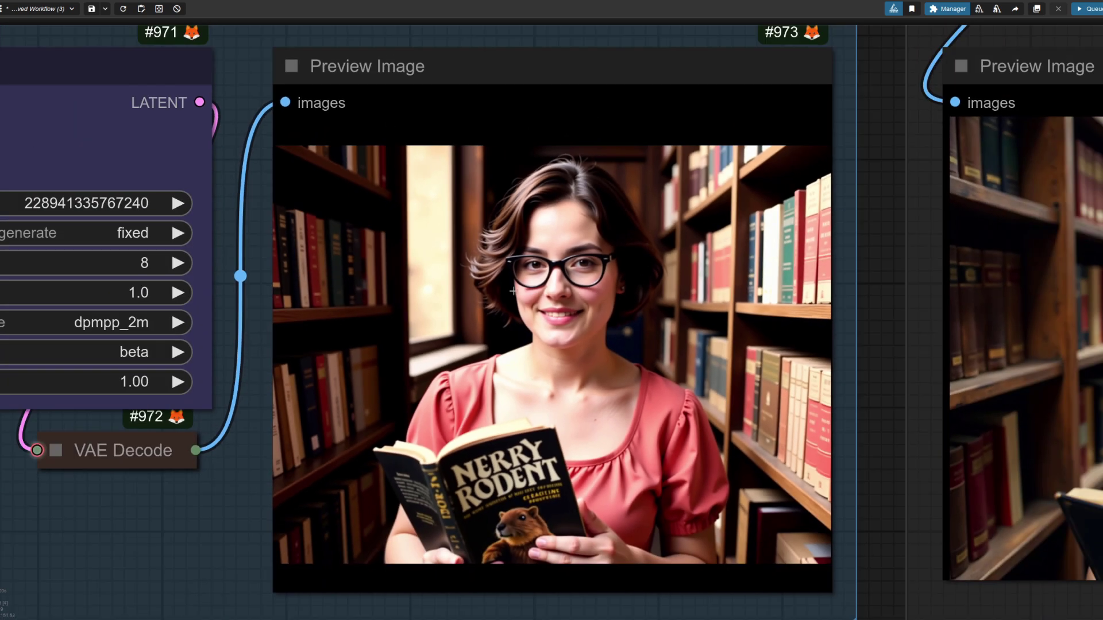
scroll(876, 562, down, 5)
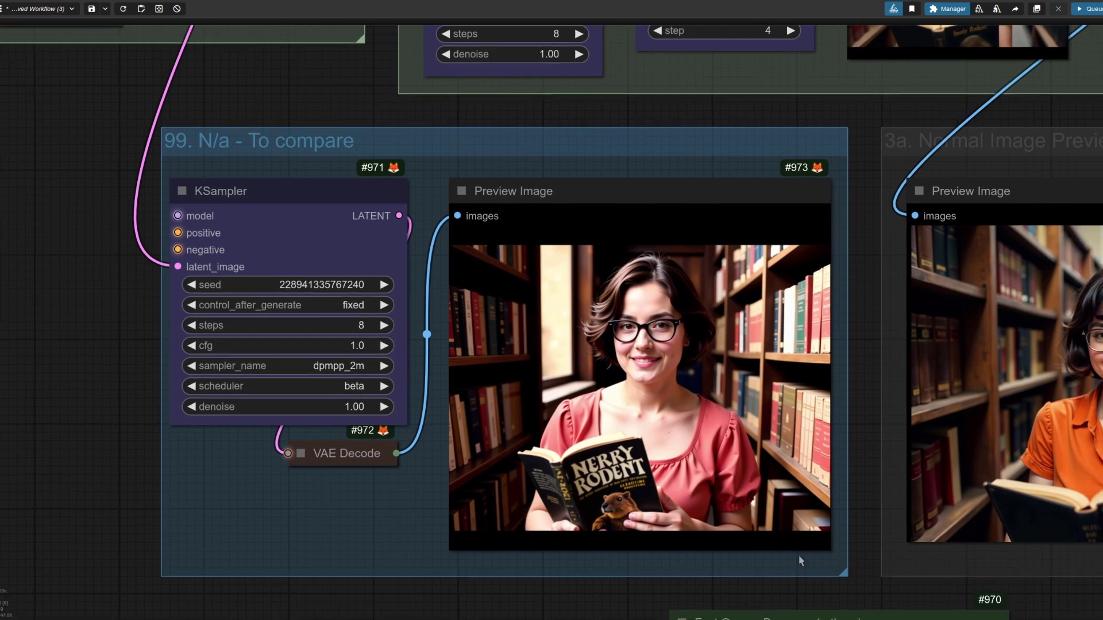
drag(801, 561, 439, 547)
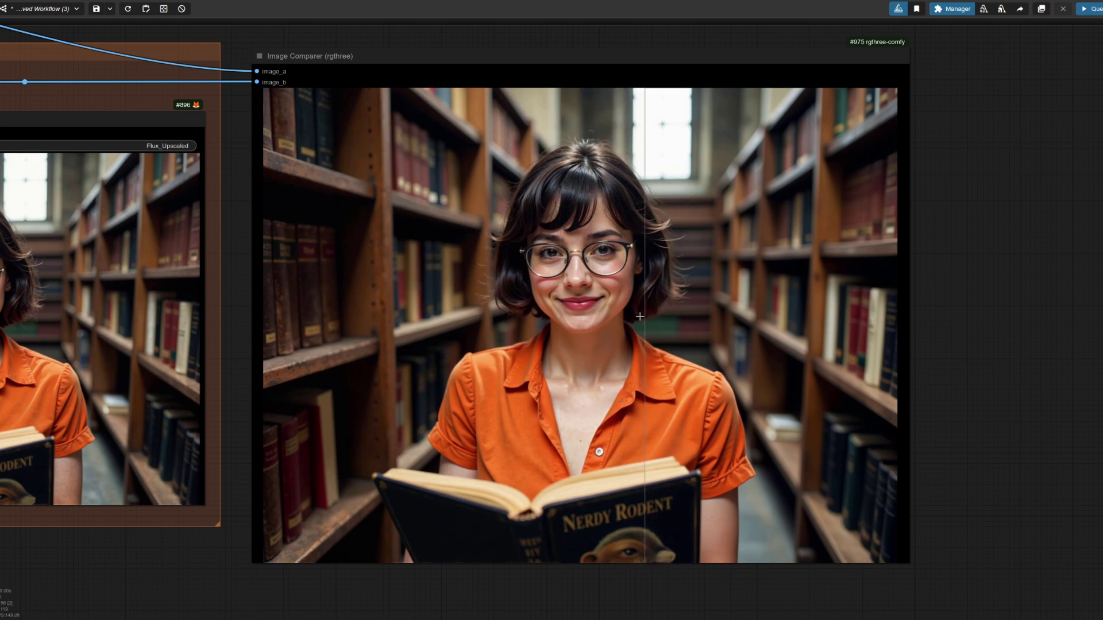
- Zoom into the Image Comparer to inspect the upscaled portrait, then zoom back out
scroll(586, 305, up, 3)
scroll(574, 290, up, 5)
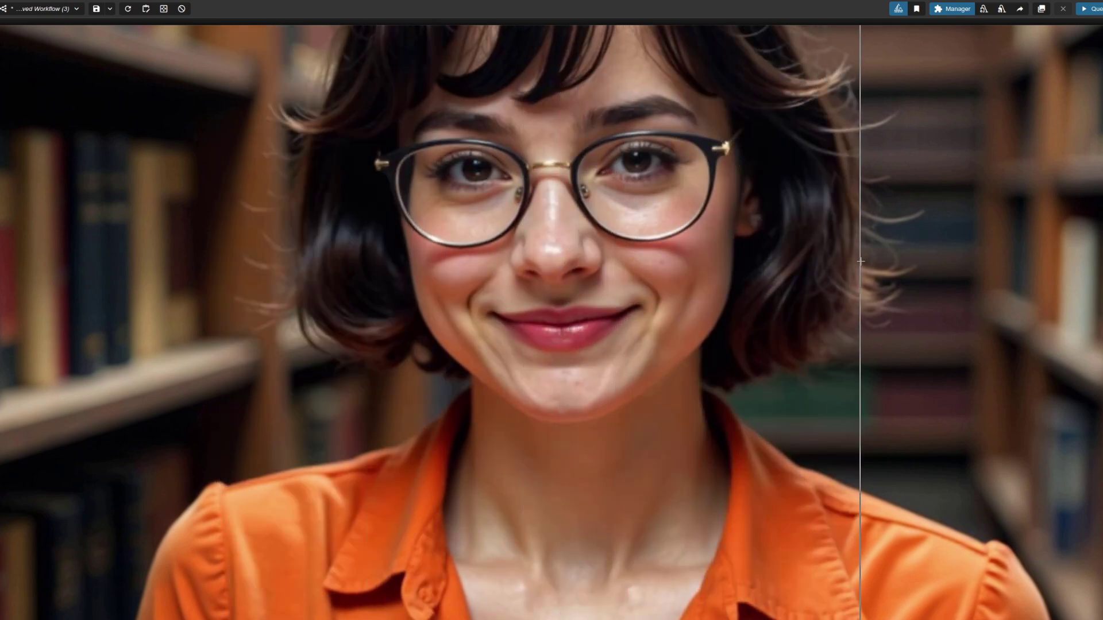
scroll(854, 262, down, 5)
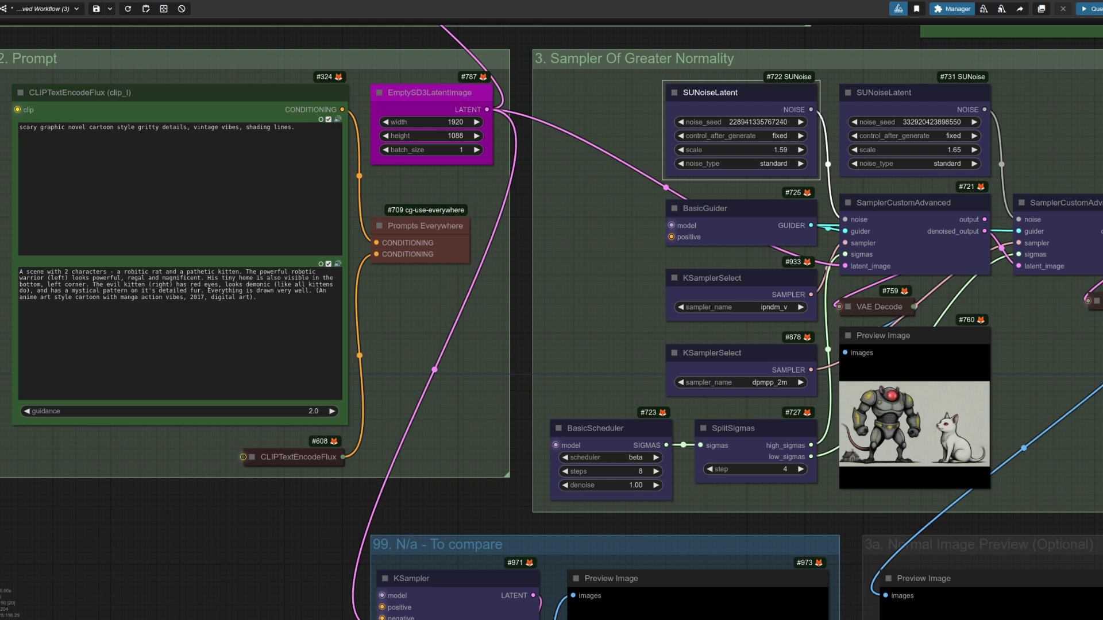
- Jump to the Lora Loader Stack area using canvas bookmark 1
key(1)
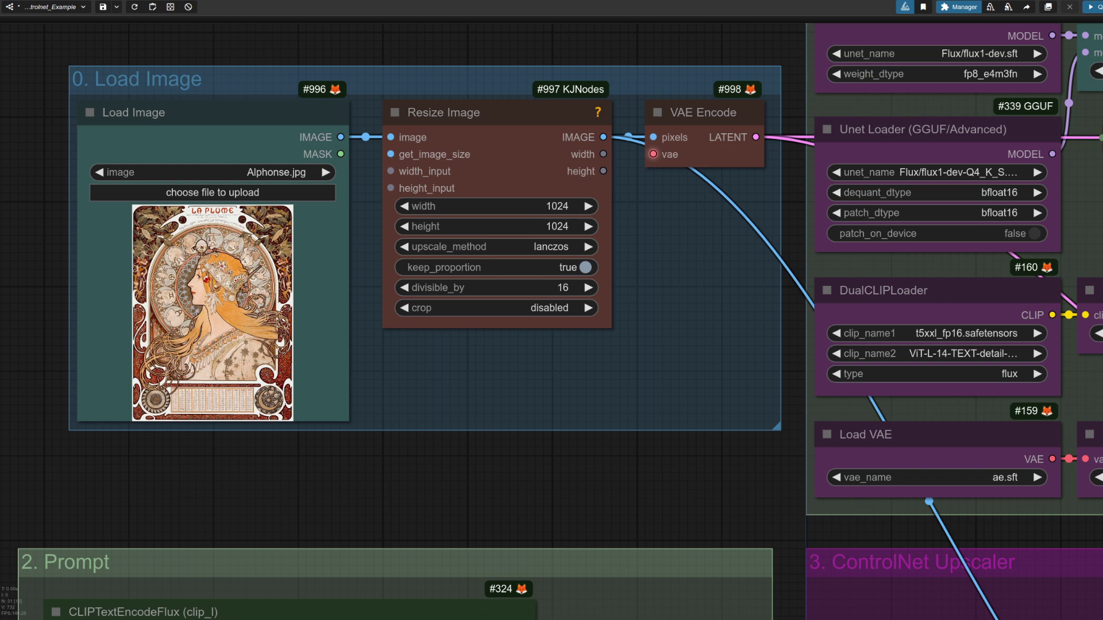
- Bring up the actions for the Load Image node holding Alphonse.jpg
right_click(202, 251)
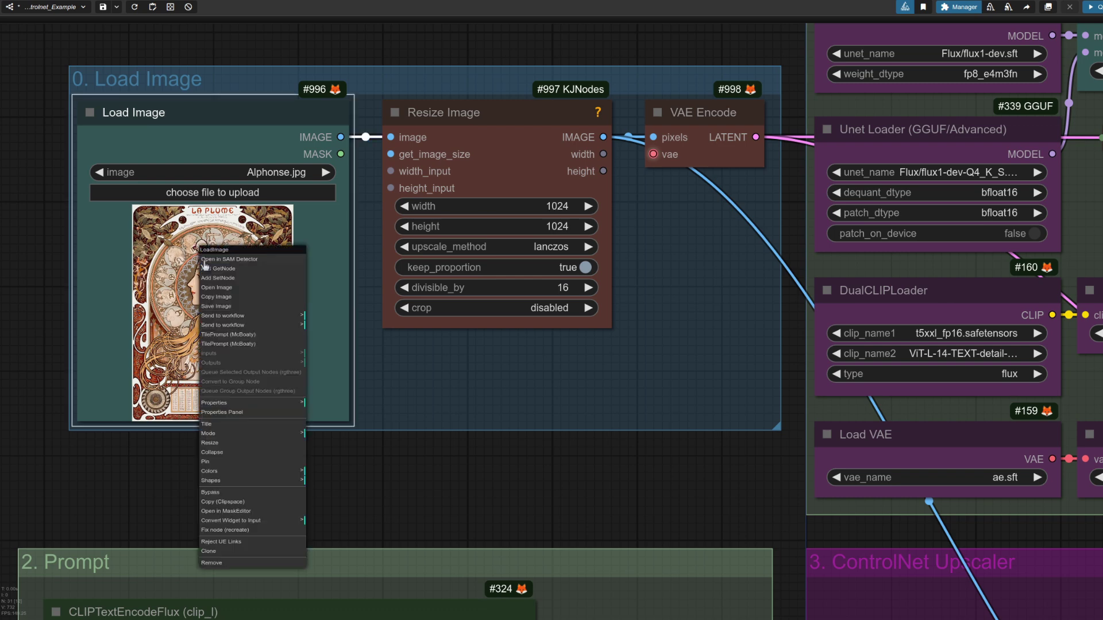
- View the Alphonse poster full size, close it, and pan to the 1. Basic stuff group
click(222, 288)
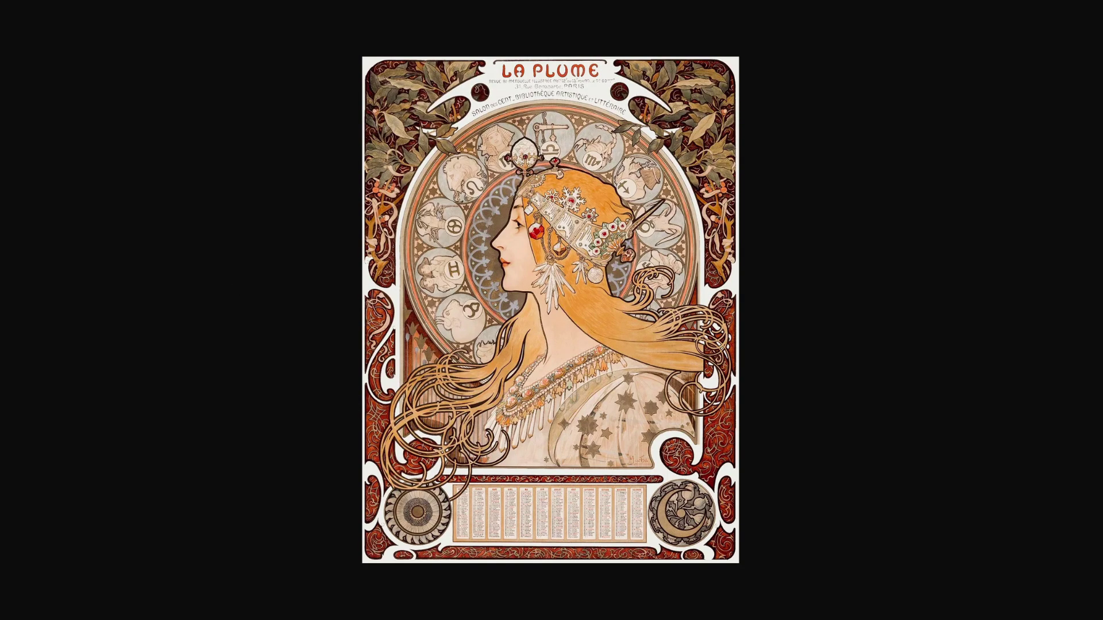
key(ctrl+w)
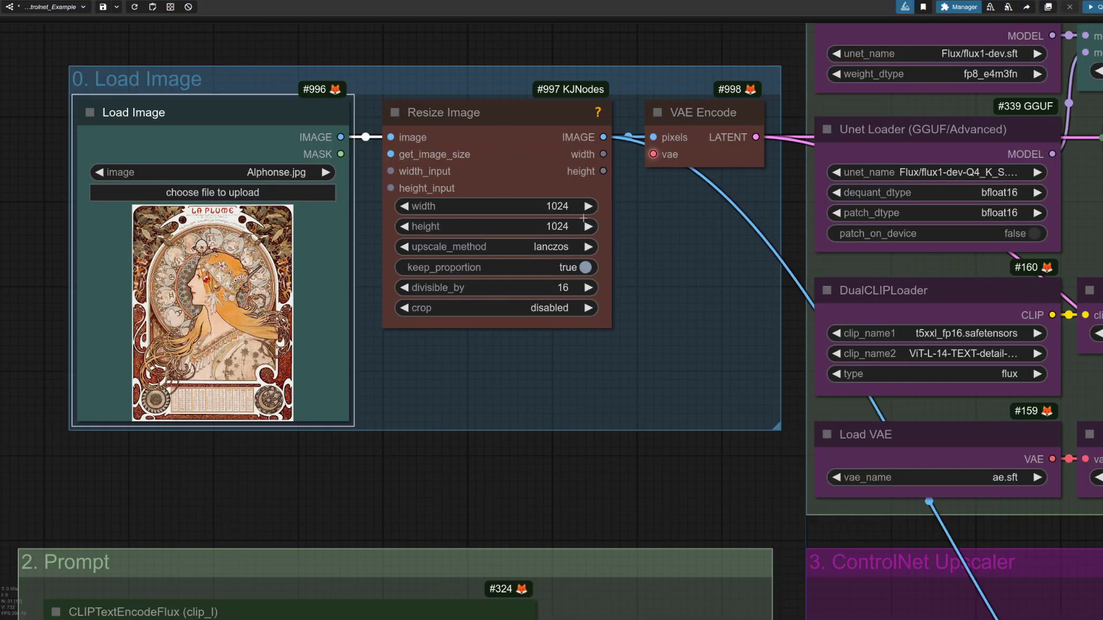
scroll(712, 373, down, 2)
drag(716, 369, 204, 345)
drag(971, 368, 774, 402)
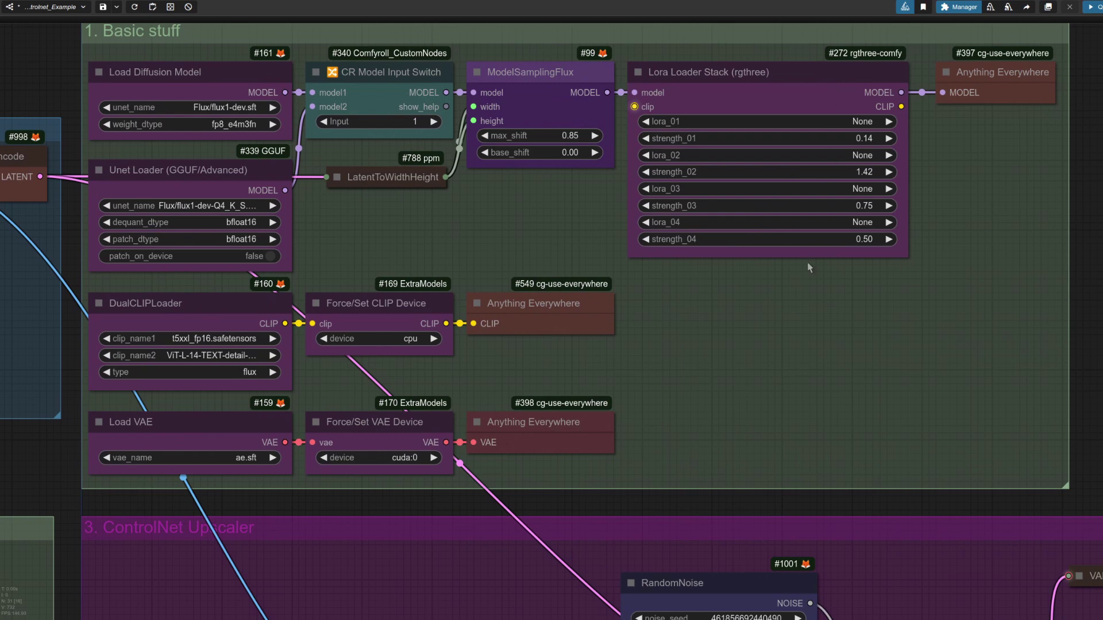
- Pan down through the 3. ControlNet Upscaler group to the Save Image preview
drag(955, 467, 937, 133)
drag(965, 251, 955, 114)
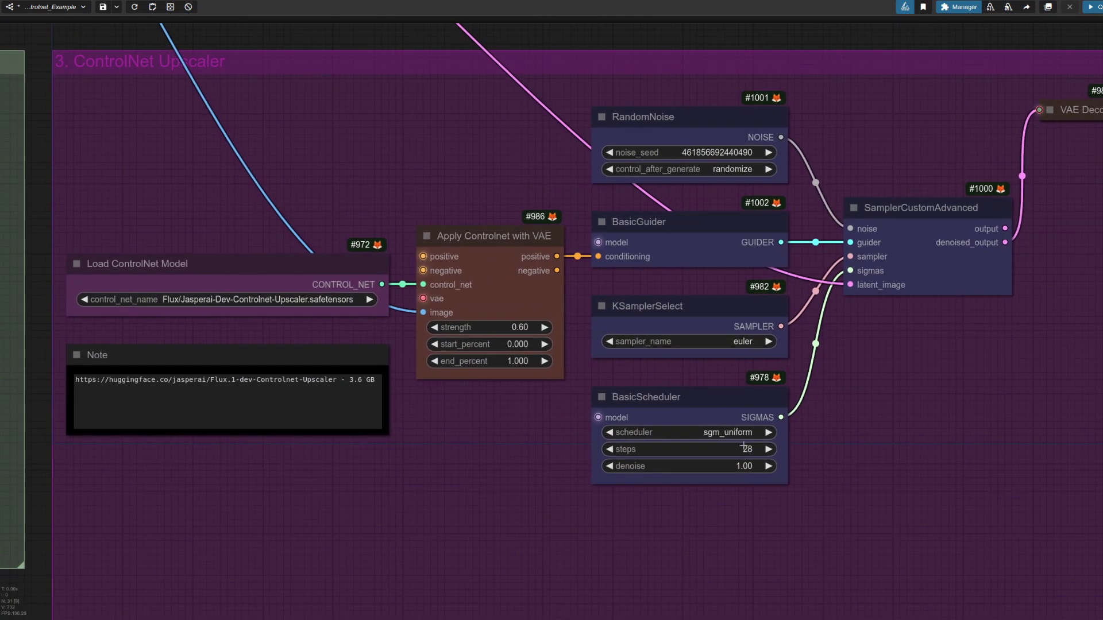
scroll(1002, 454, down, 2)
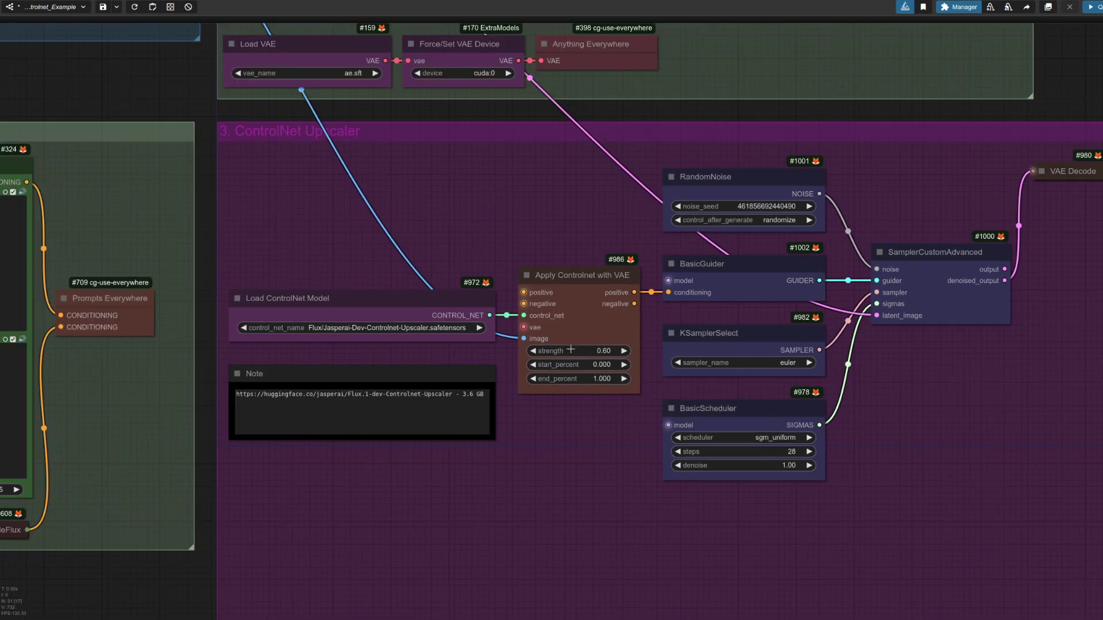
scroll(1069, 394, down, 5)
drag(980, 406, 353, 323)
scroll(498, 315, up, 5)
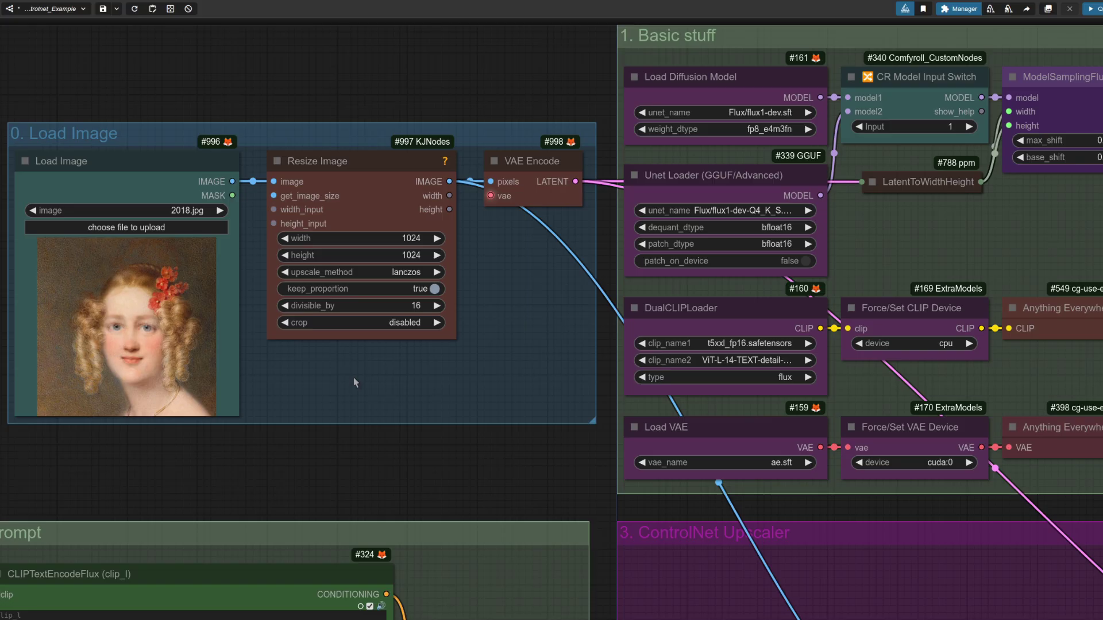
- Open the 2018.jpg portrait on its own, then pan to the sampler nodes and Save Image preview
right_click(117, 307)
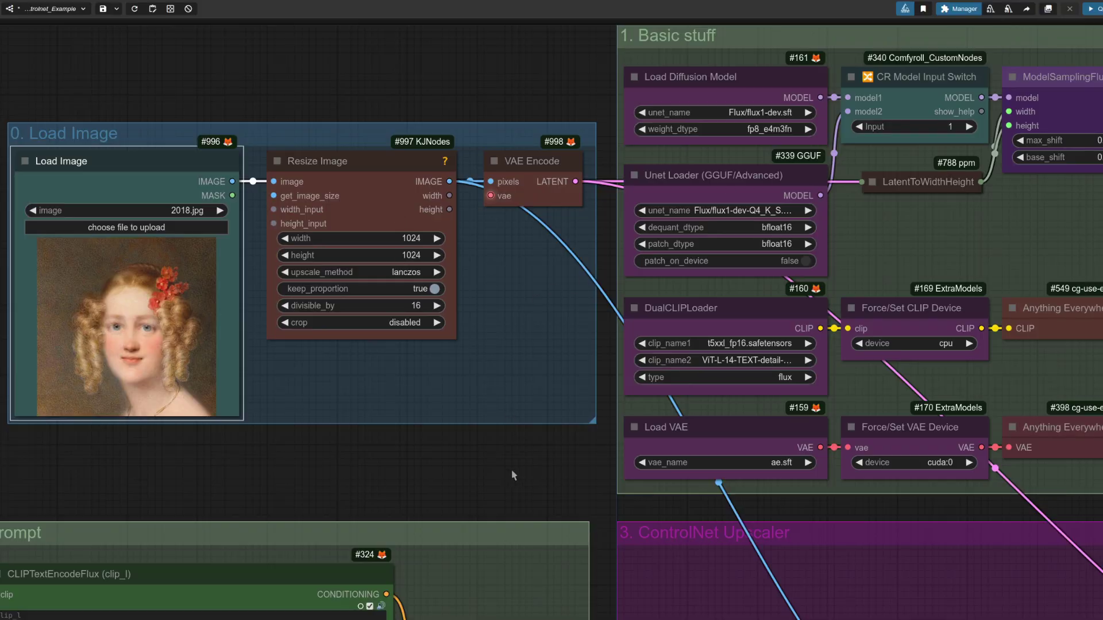
drag(513, 463, 574, 138)
scroll(658, 189, down, 3)
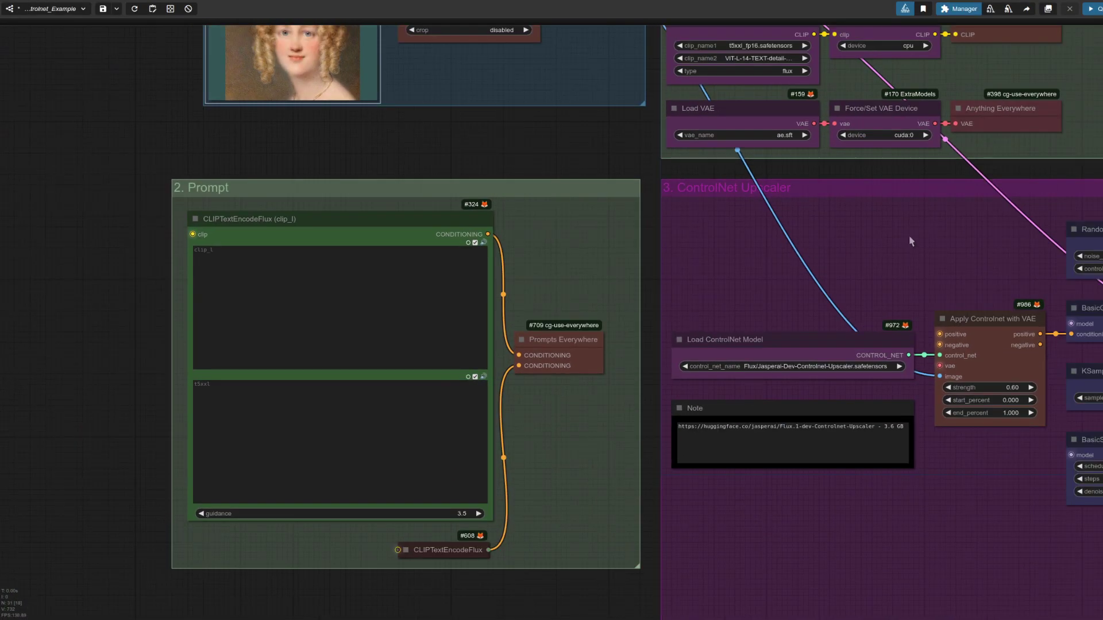
drag(909, 236, 43, 129)
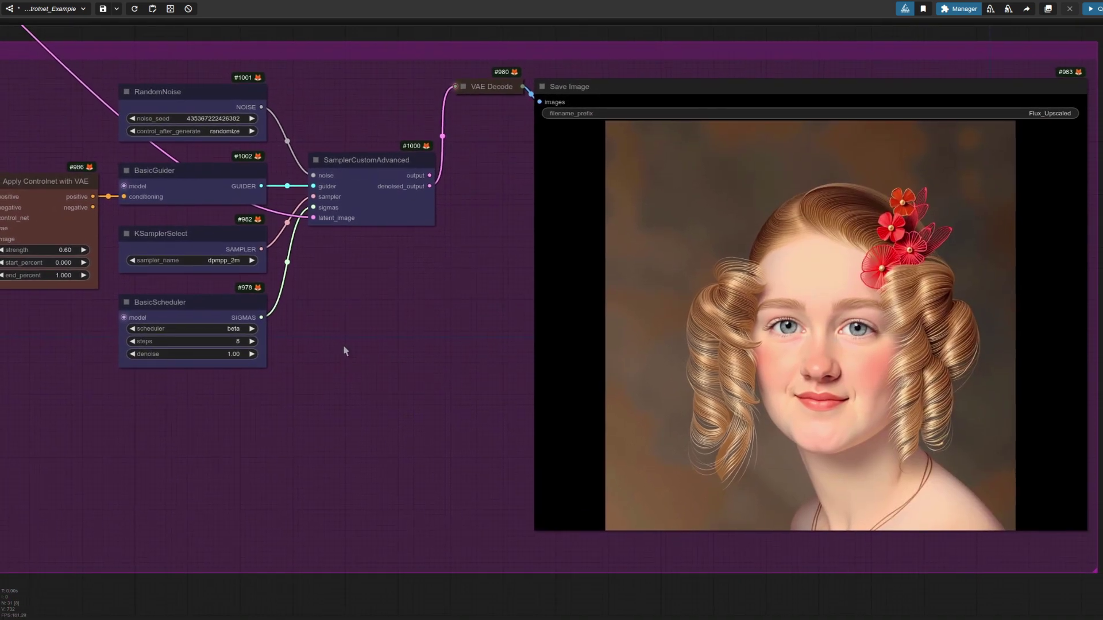
- Set the Apply ControlNet with VAE strength to 1.00 and queue a new upscale
scroll(343, 345, down, 2)
drag(343, 345, 527, 360)
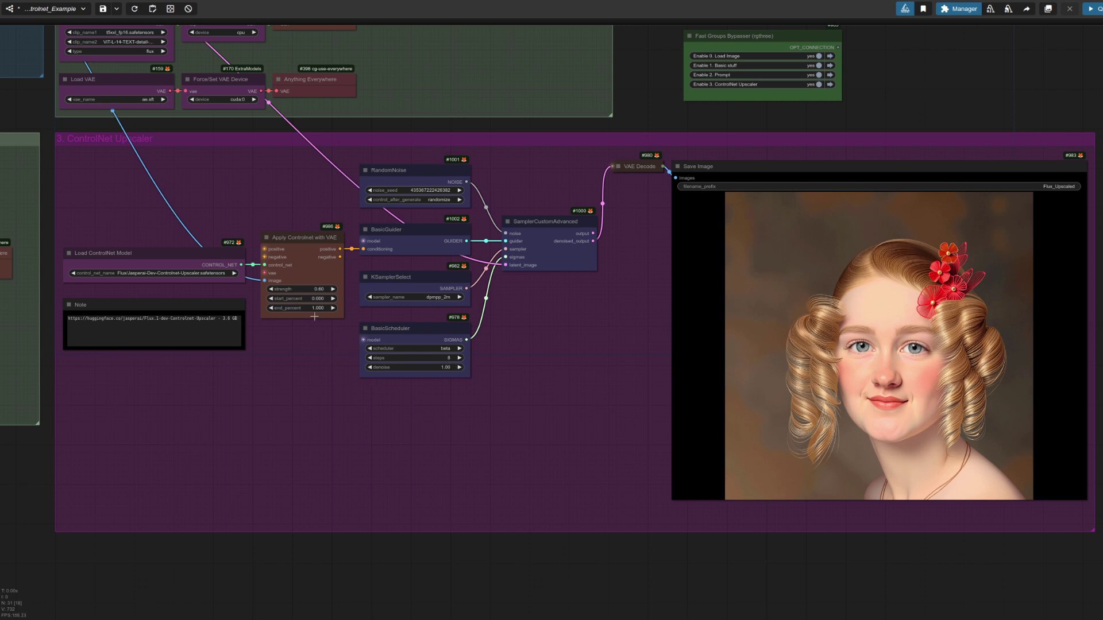
click(312, 289)
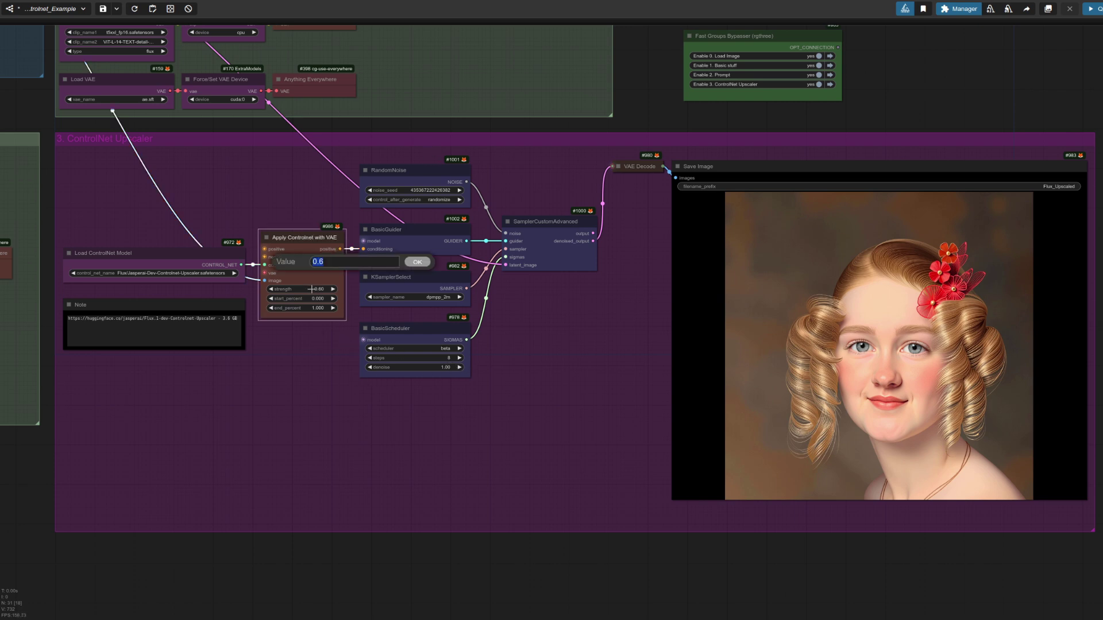
text(0.1)
key(Return)
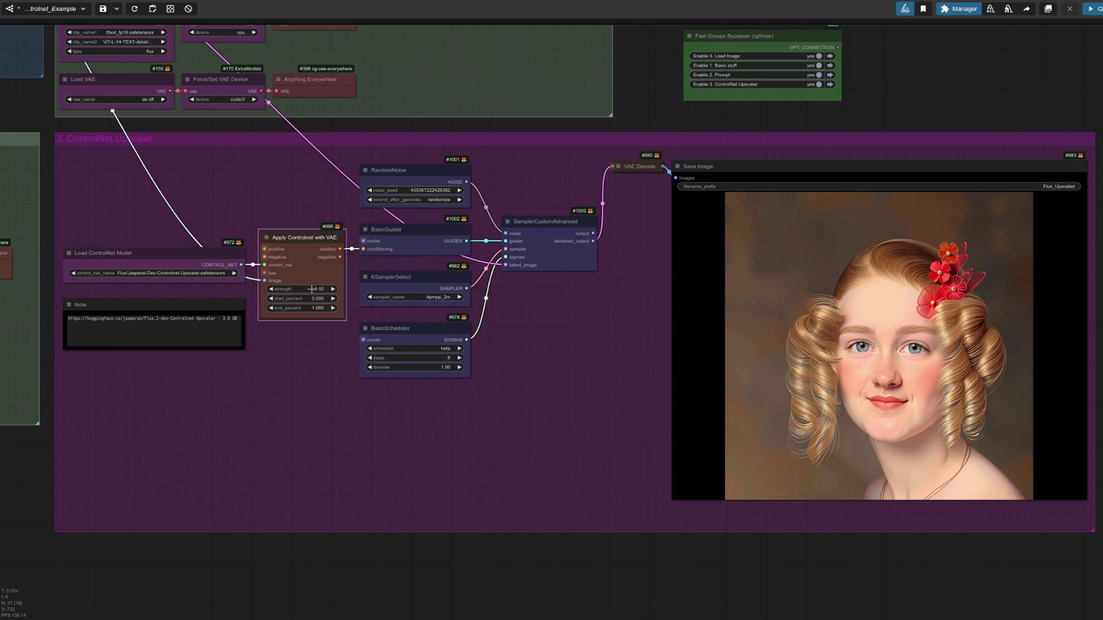
key(ctrl+Return)
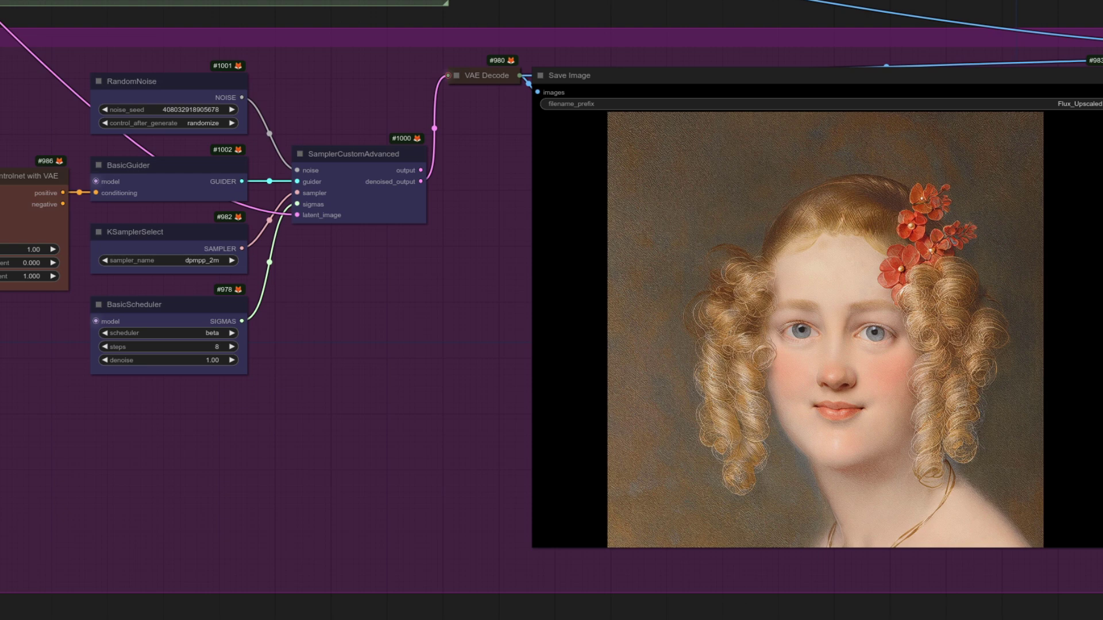
- Pan the canvas to center the rgthree Image Comparer node with the original portrait
drag(1100, 369, 209, 336)
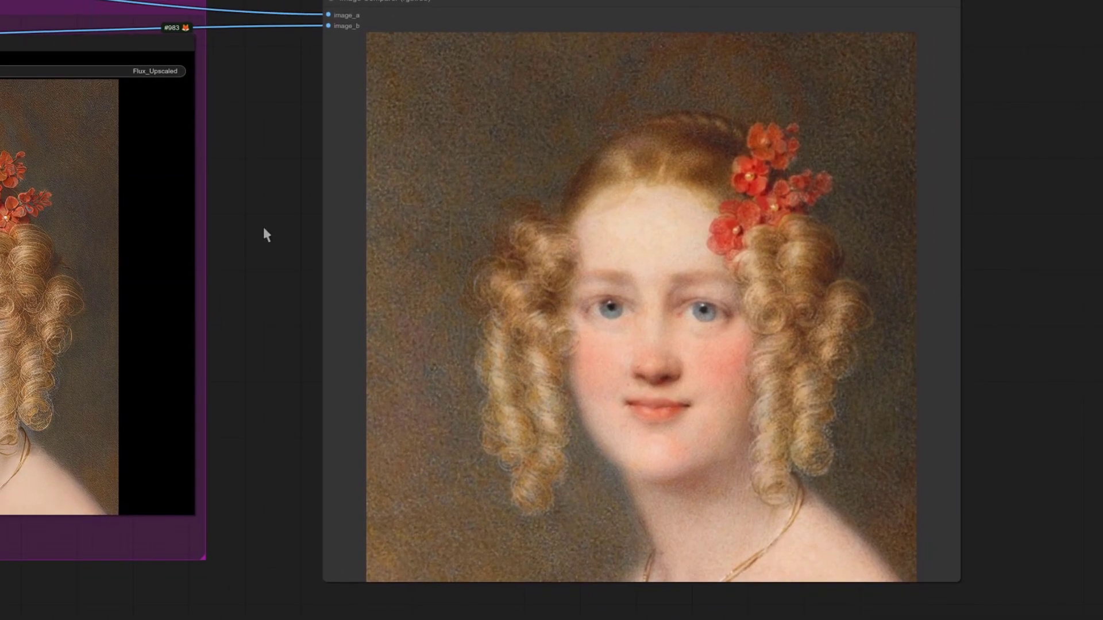
drag(265, 228, 209, 258)
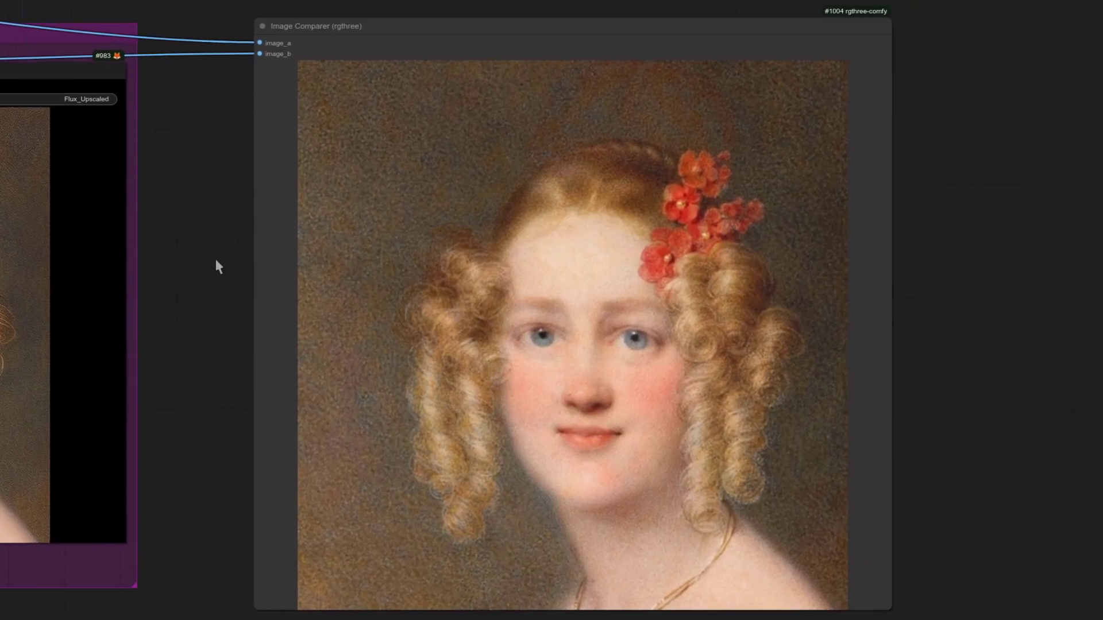